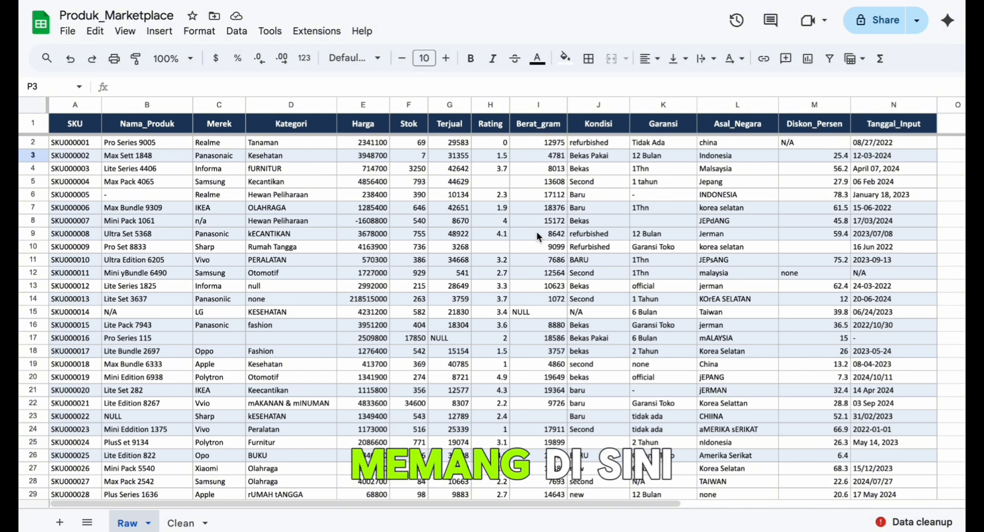
- Select all SKU entries from A2 down to check the record count, and return to the first product name
{"action": "left_click", "coordinate": [91, 123]}
{"action": "key", "text": "Down"}
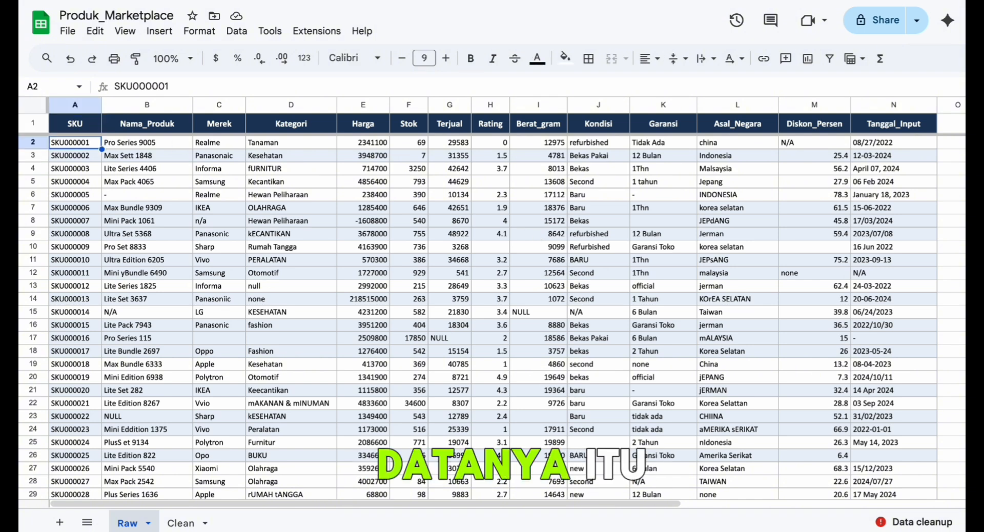
{"action": "key", "text": "ctrl+shift+Down"}
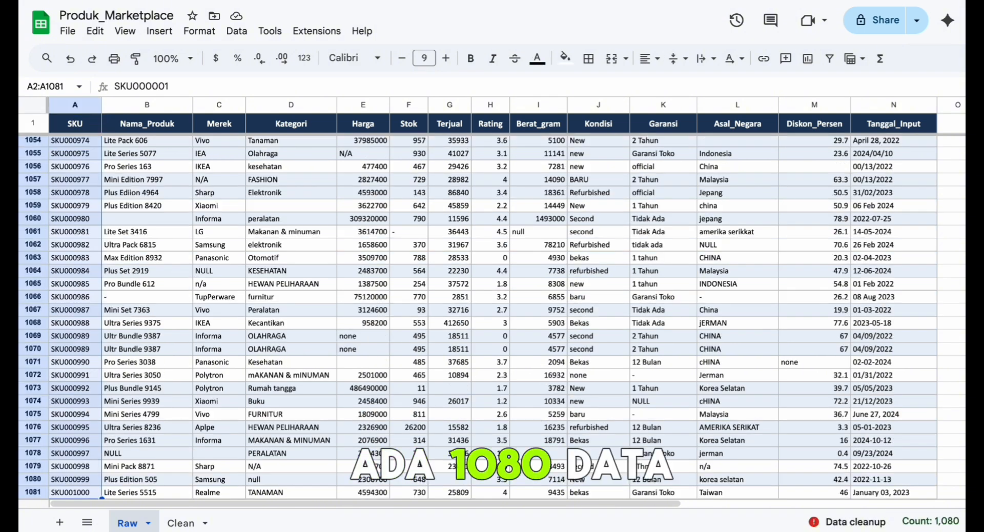
{"action": "key", "text": "ctrl+Up"}
{"action": "key", "text": "Down"}
{"action": "key", "text": "Right"}
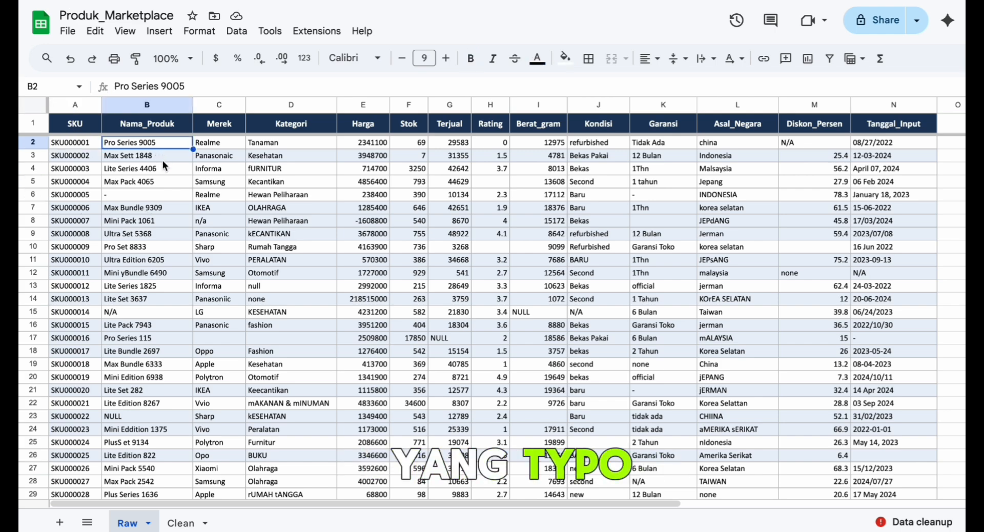
- Examine the Nama_Produk column and the neighbouring text columns for typos and missing entries
{"action": "scroll", "coordinate": [131, 354], "scroll_direction": "down", "scroll_amount": 8}
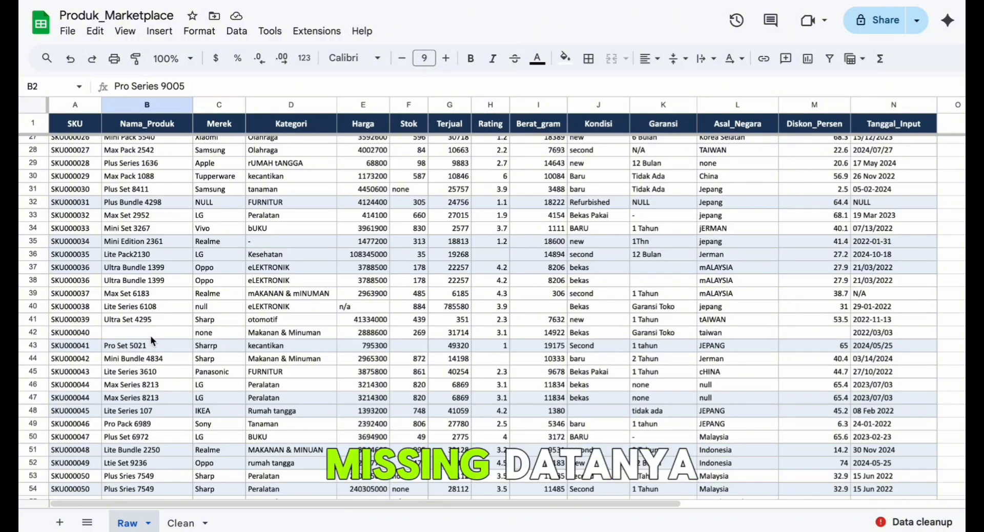
{"action": "left_click", "coordinate": [149, 335]}
{"action": "left_click", "coordinate": [176, 293]}
{"action": "scroll", "coordinate": [176, 294], "scroll_direction": "up", "scroll_amount": 8}
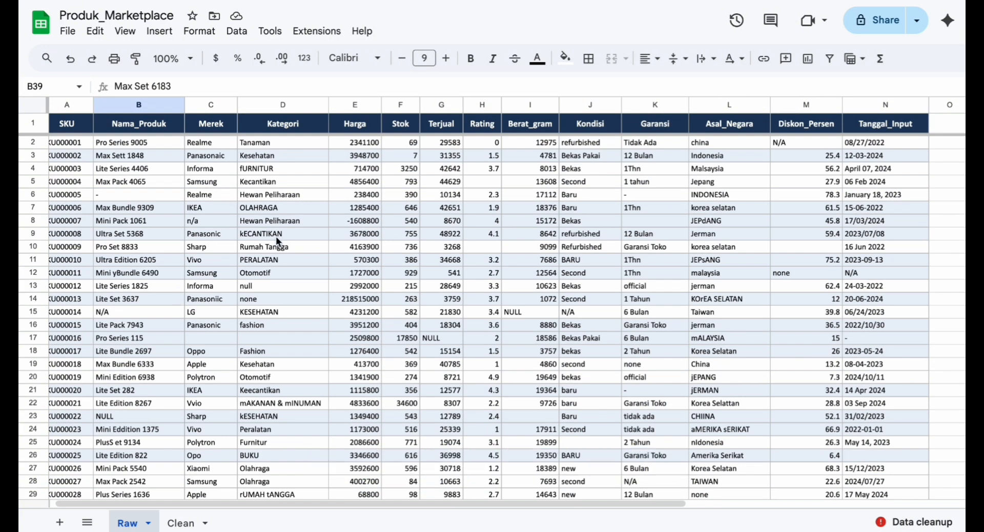
{"action": "scroll", "coordinate": [281, 239], "scroll_direction": "down", "scroll_amount": 1}
{"action": "scroll", "coordinate": [281, 239], "scroll_direction": "up", "scroll_amount": 1}
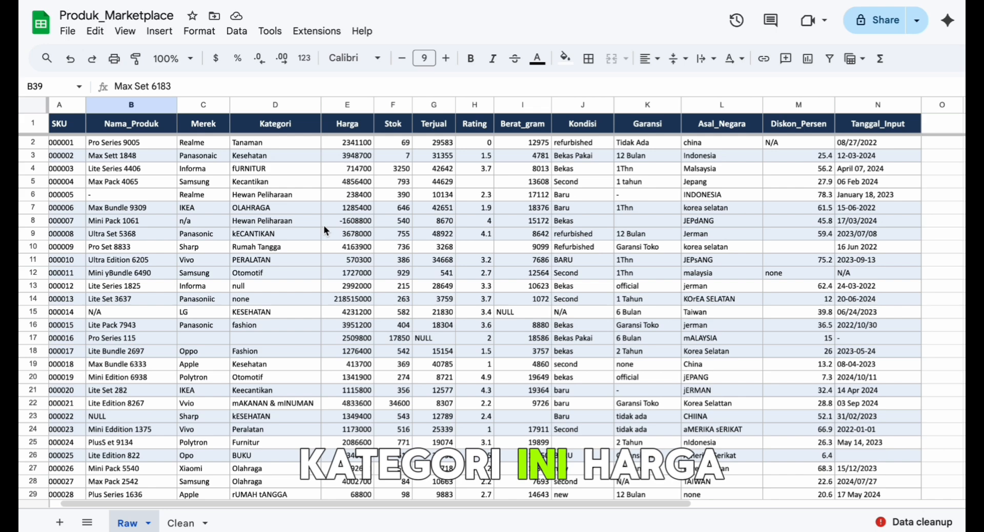
- Inspect the Harga, Stok and Terjual columns for negative prices and for none or NULL placeholders
{"action": "left_click", "coordinate": [357, 220]}
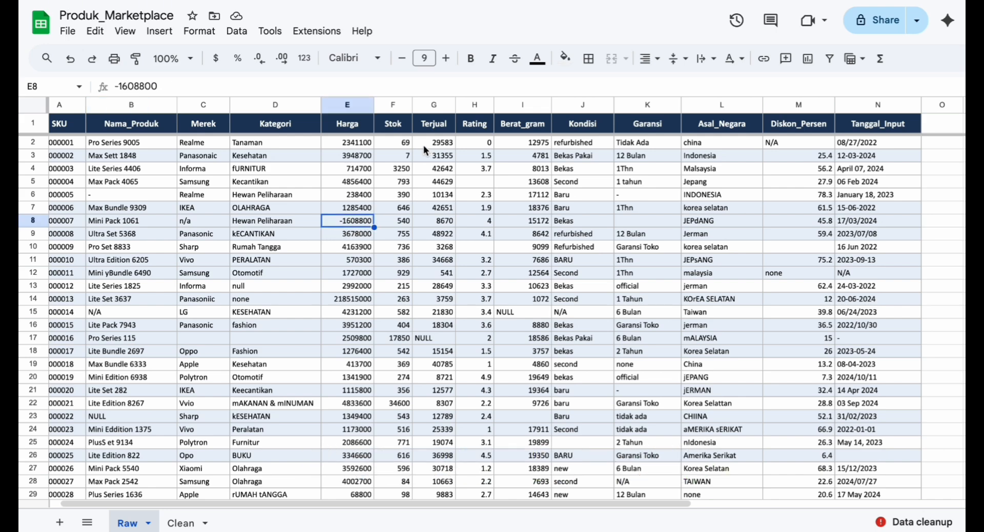
{"action": "scroll", "coordinate": [389, 369], "scroll_direction": "down", "scroll_amount": 4}
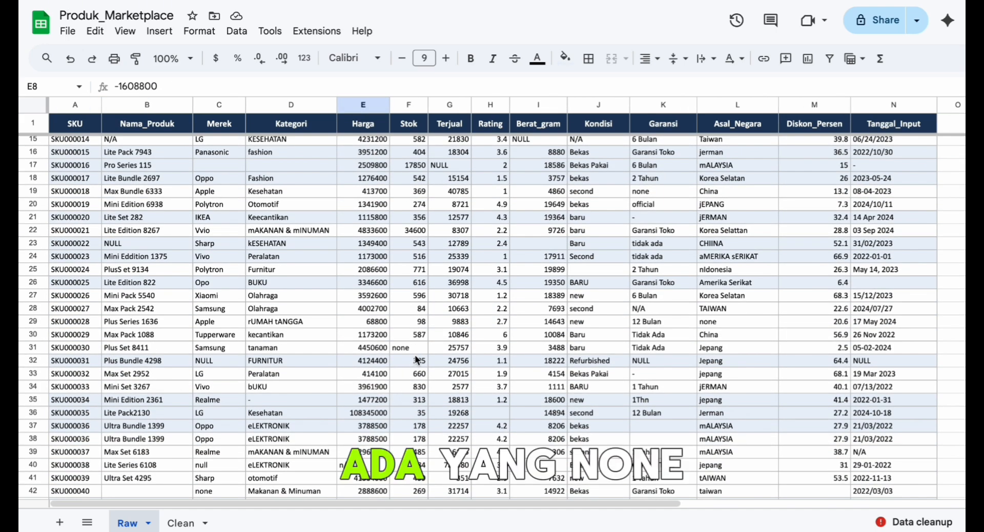
{"action": "left_click", "coordinate": [420, 349]}
{"action": "scroll", "coordinate": [420, 349], "scroll_direction": "up", "scroll_amount": 1}
{"action": "scroll", "coordinate": [420, 349], "scroll_direction": "right", "scroll_amount": 1}
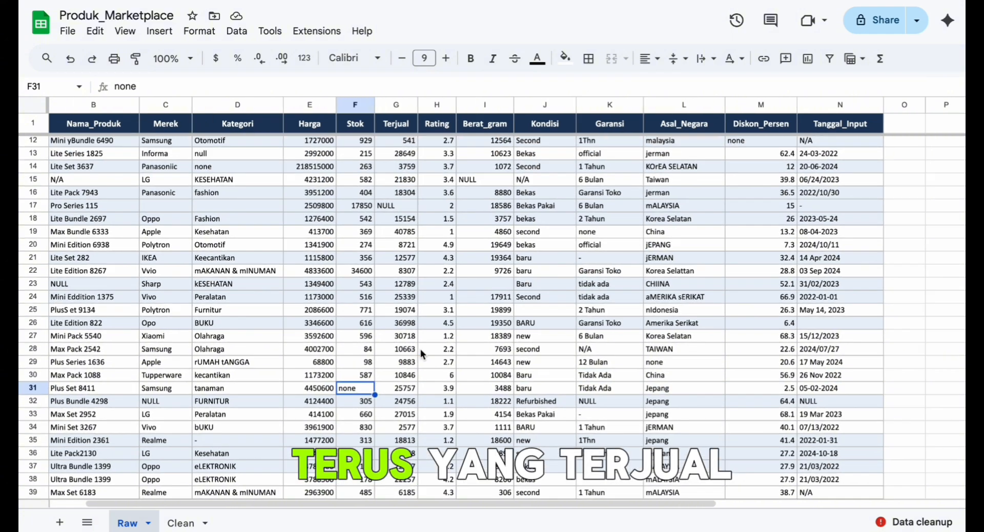
{"action": "left_click", "coordinate": [395, 206]}
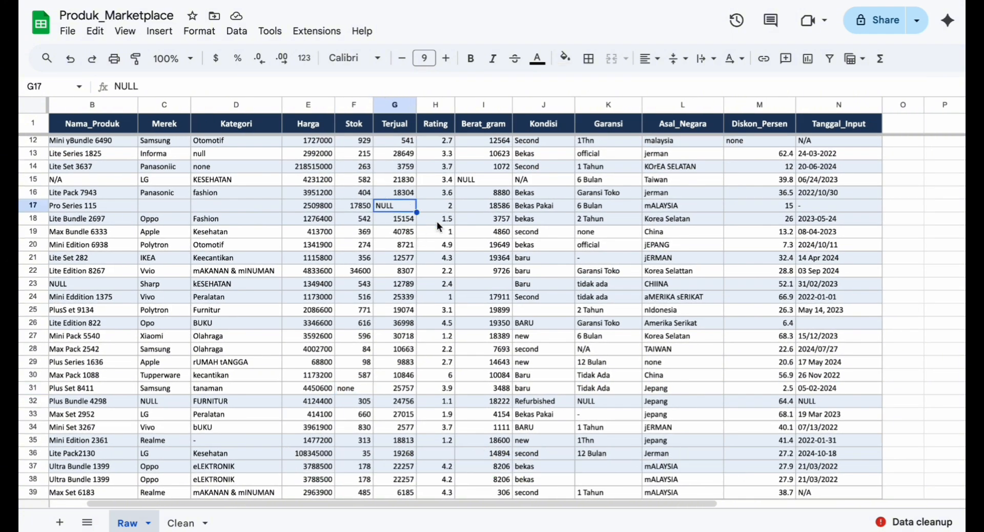
{"action": "scroll", "coordinate": [437, 221], "scroll_direction": "up", "scroll_amount": 4}
{"action": "scroll", "coordinate": [436, 220], "scroll_direction": "right", "scroll_amount": 2}
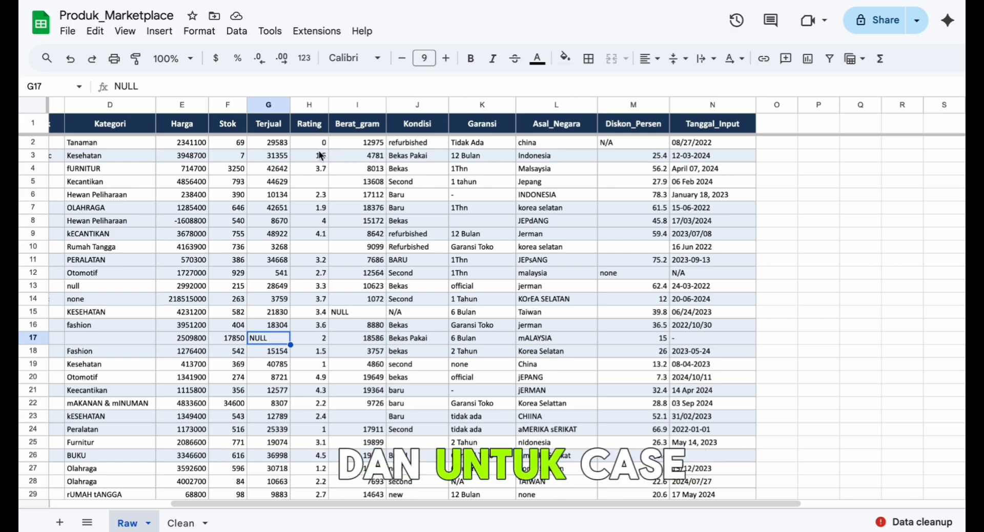
{"action": "scroll", "coordinate": [318, 154], "scroll_direction": "left", "scroll_amount": 3}
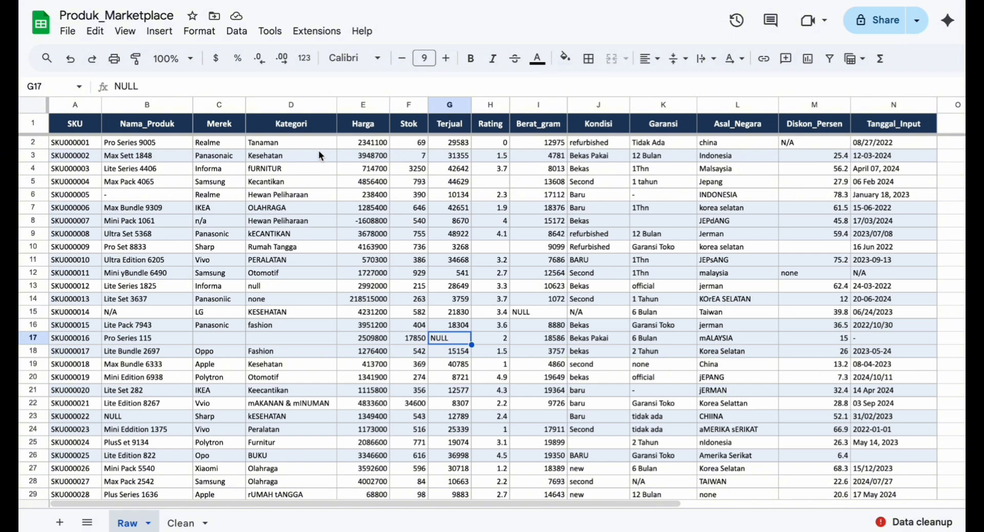
- Review the column headers one by one from SKU through Berat_gram
{"action": "left_click", "coordinate": [96, 127]}
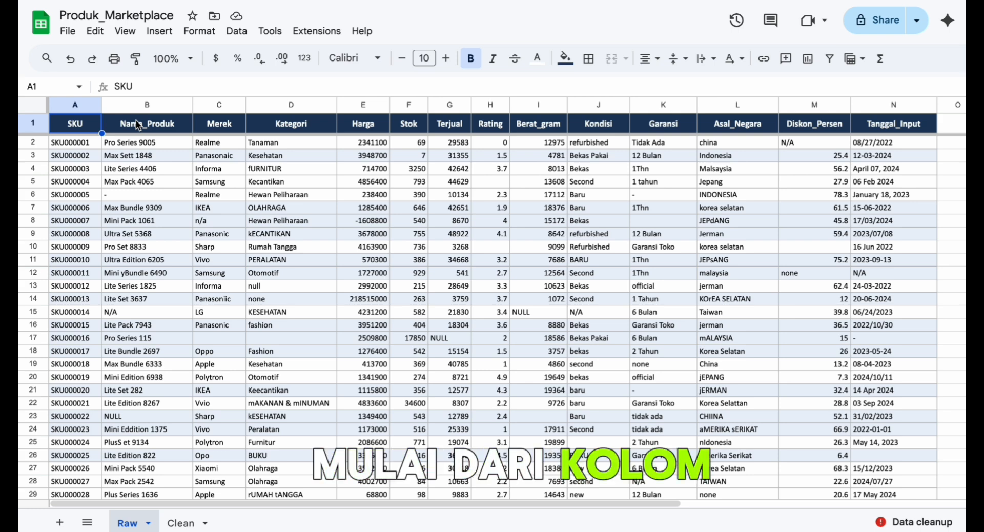
{"action": "left_click", "coordinate": [165, 110]}
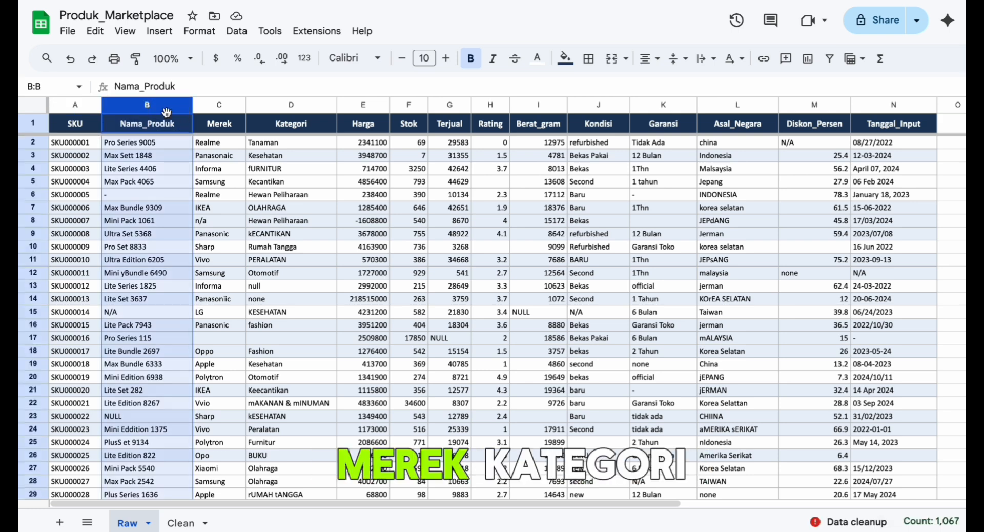
{"action": "key", "text": "Right"}
{"action": "key", "text": "Right"}
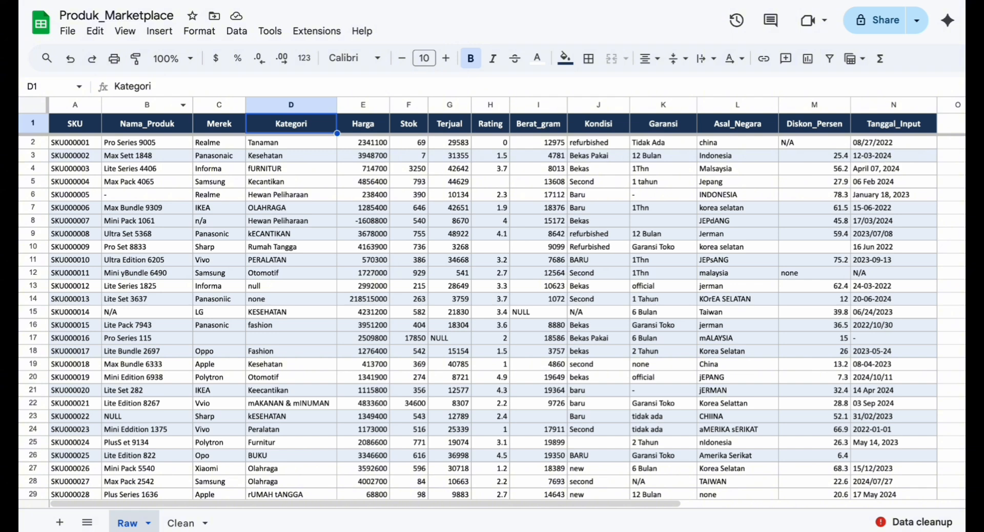
{"action": "key", "text": "Right"}
{"action": "key", "text": "Right"}
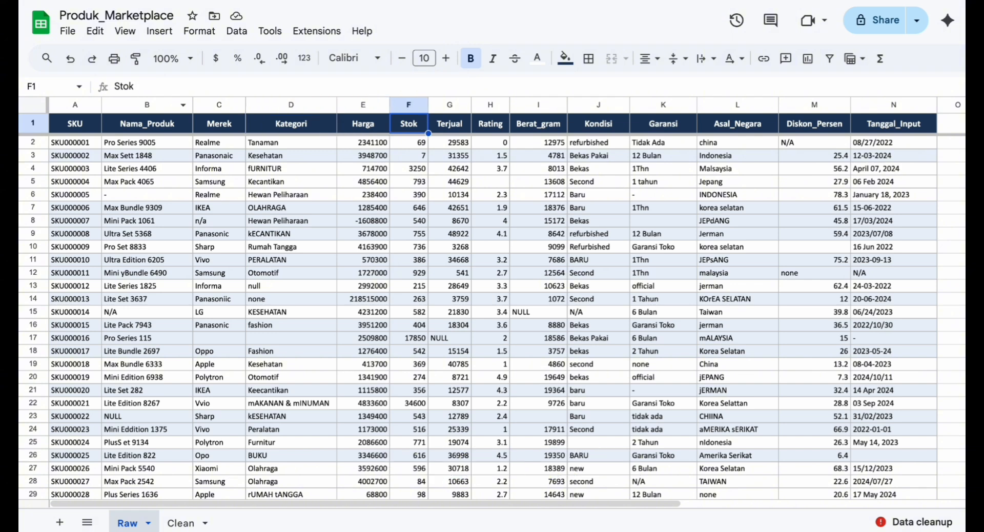
{"action": "key", "text": "Right"}
{"action": "key", "text": "Right"}
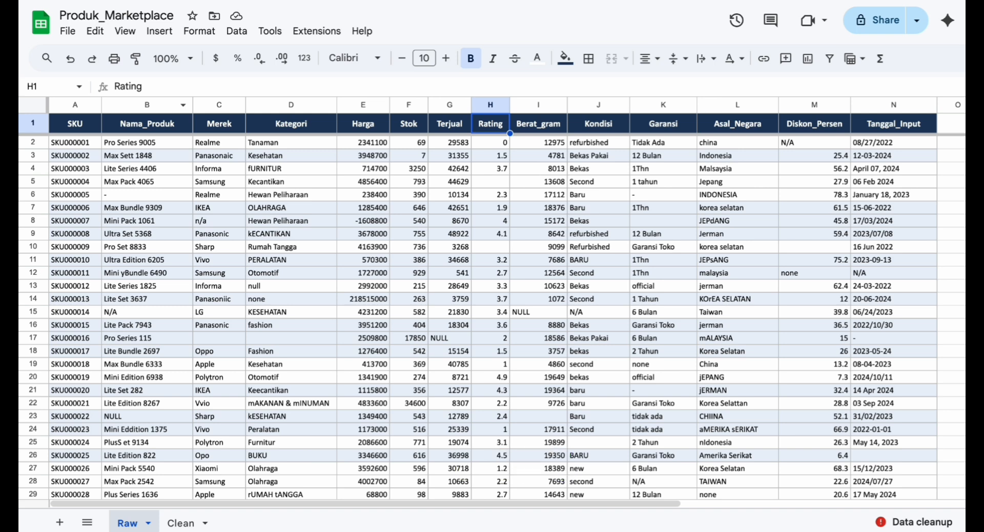
{"action": "key", "text": "Right"}
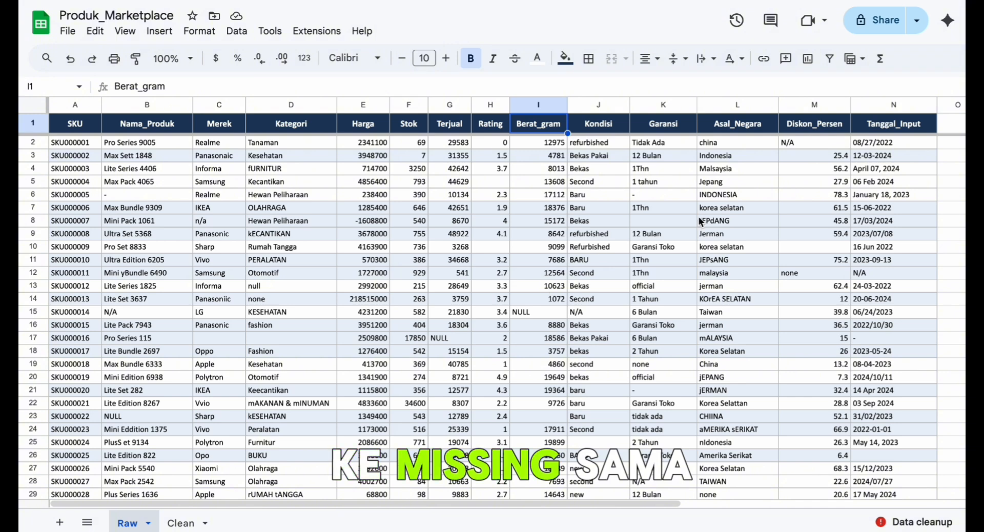
- Review the headers from Kondisi through Tanggal_Input and examine the date formats in the Tanggal_Input column
{"action": "key", "text": "Right"}
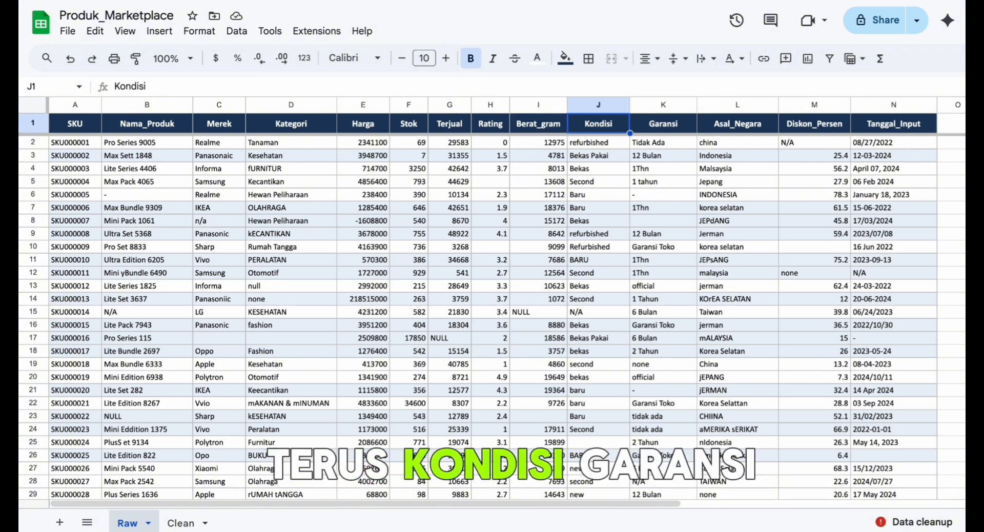
{"action": "key", "text": "Right"}
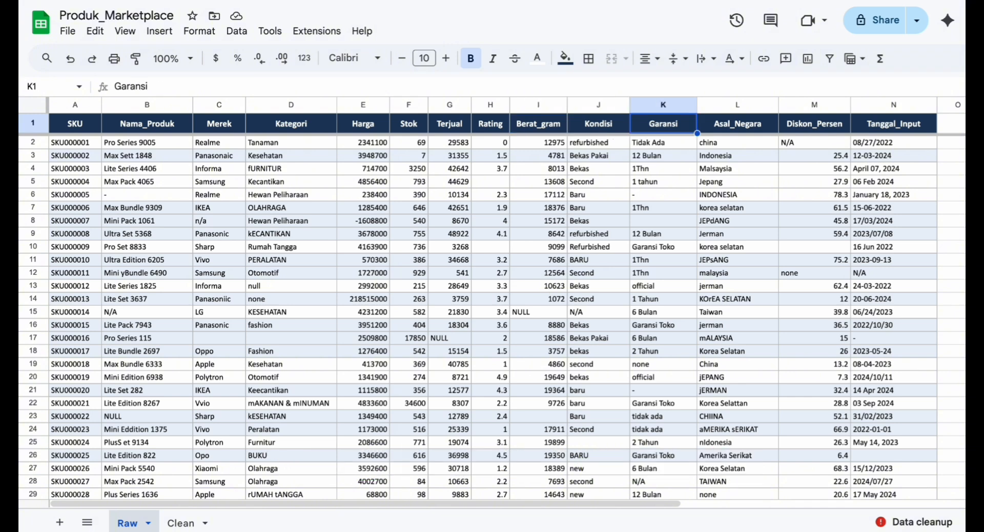
{"action": "key", "text": "Right"}
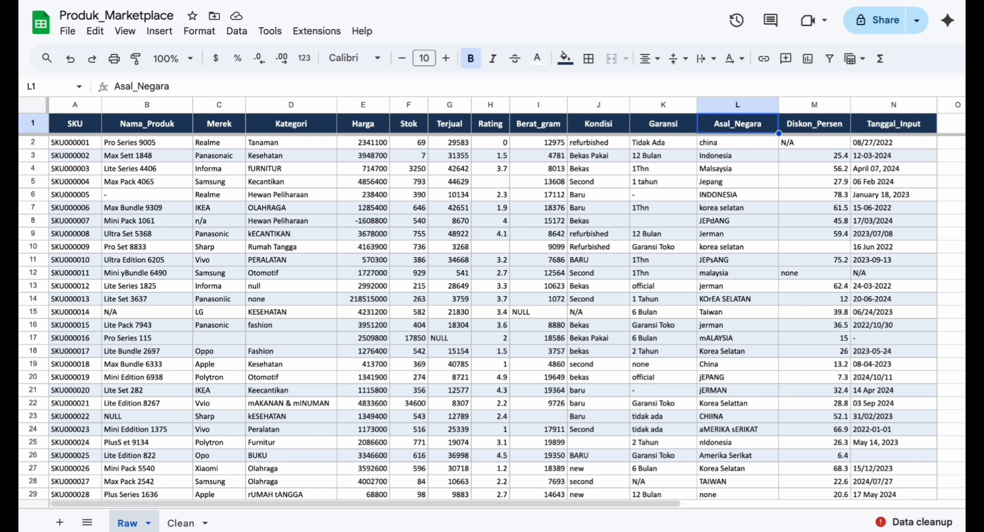
{"action": "key", "text": "Right"}
{"action": "key", "text": "Right"}
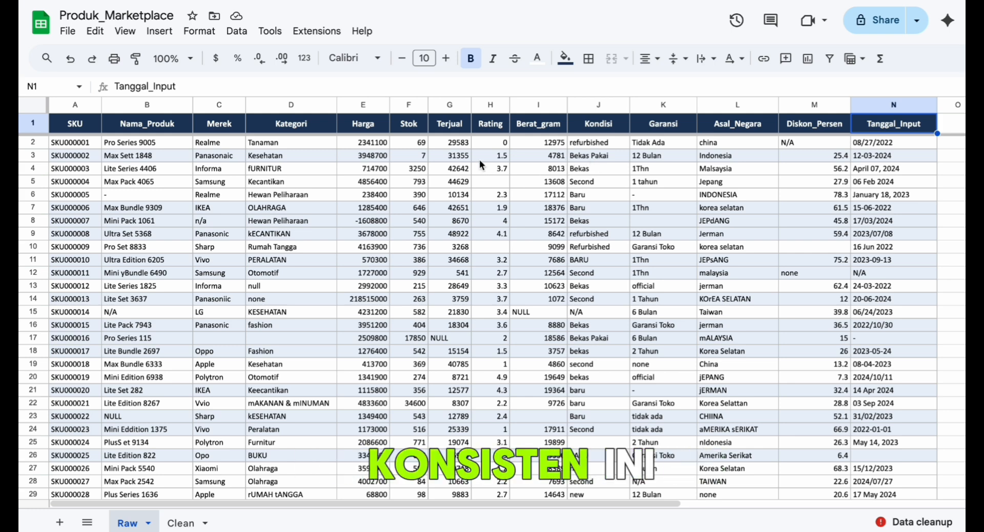
{"action": "left_click", "coordinate": [886, 105]}
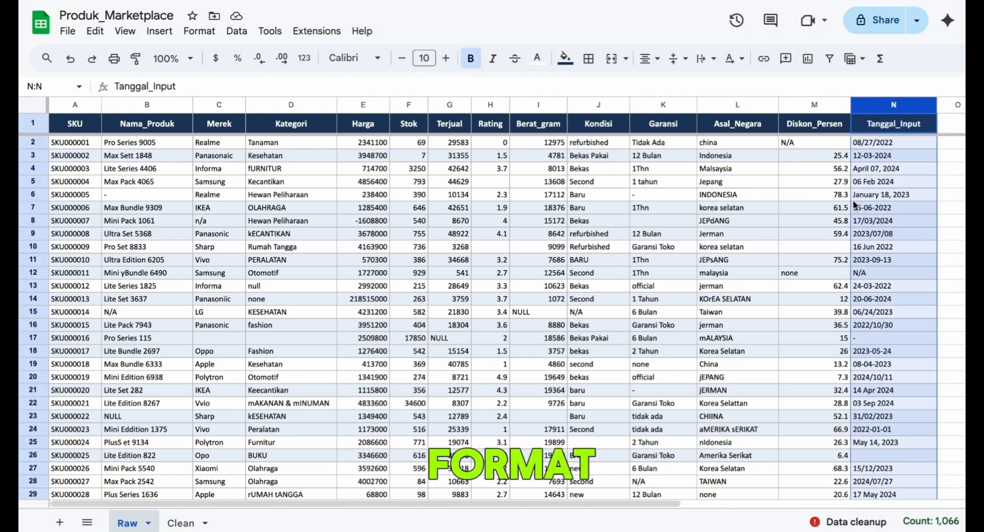
{"action": "left_click", "coordinate": [899, 208]}
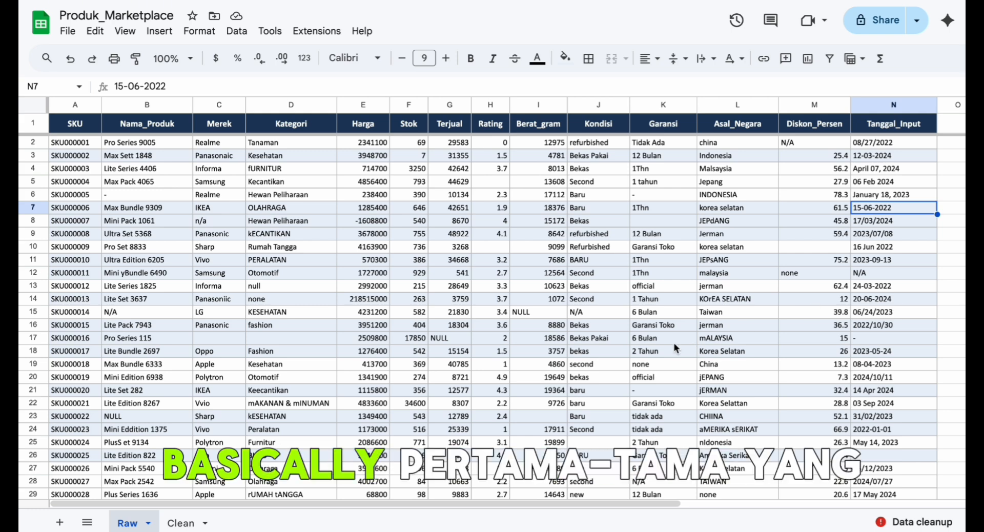
- Go through the SKU, Nama_Produk, Merek, Kategori, Kondisi, Garansi and Asal_Negara headers to identify the text columns needing missing-value treatment
{"action": "left_click", "coordinate": [84, 127]}
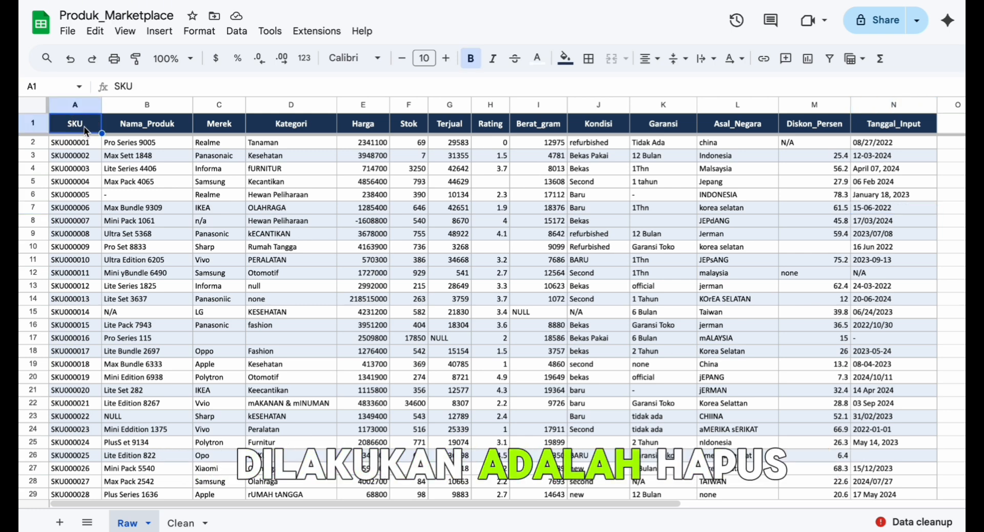
{"action": "left_click", "coordinate": [178, 121]}
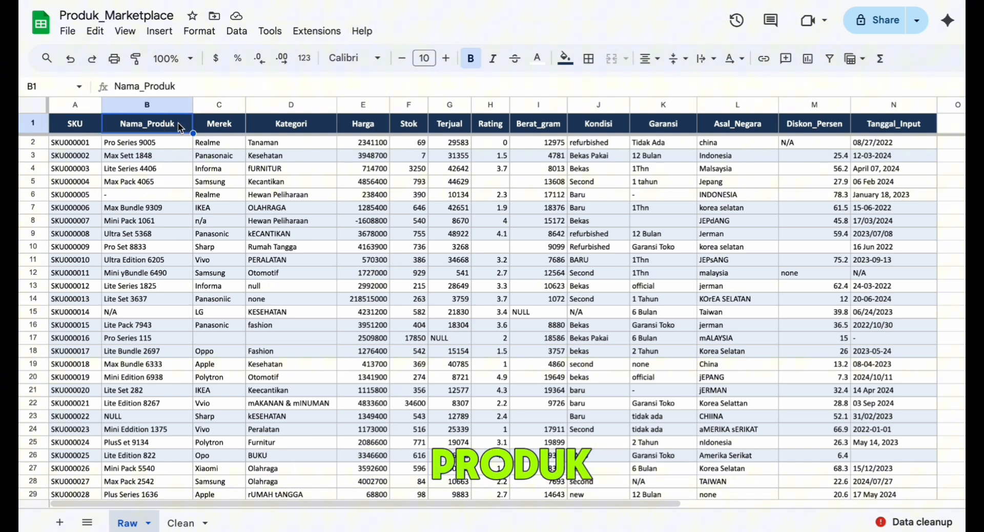
{"action": "left_click", "coordinate": [238, 128]}
{"action": "left_click", "coordinate": [270, 132]}
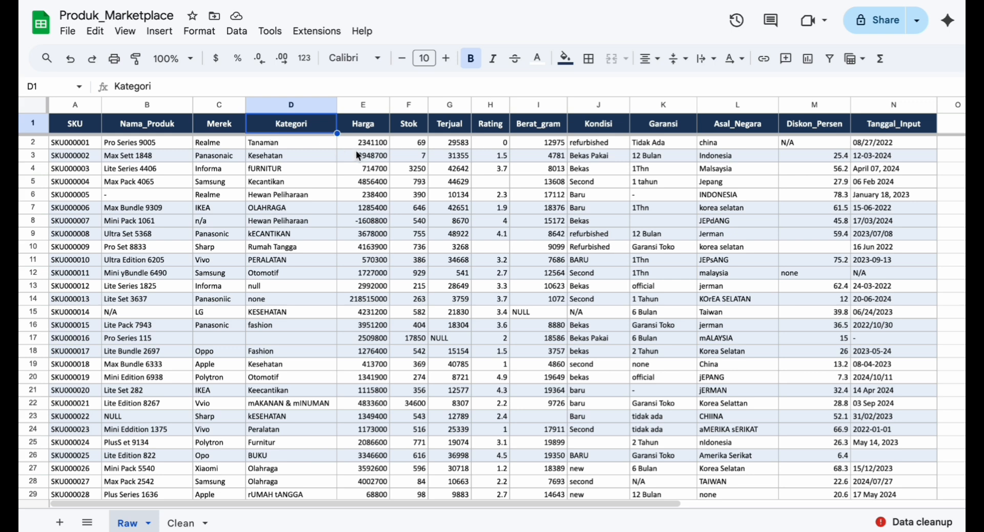
{"action": "left_click", "coordinate": [615, 132]}
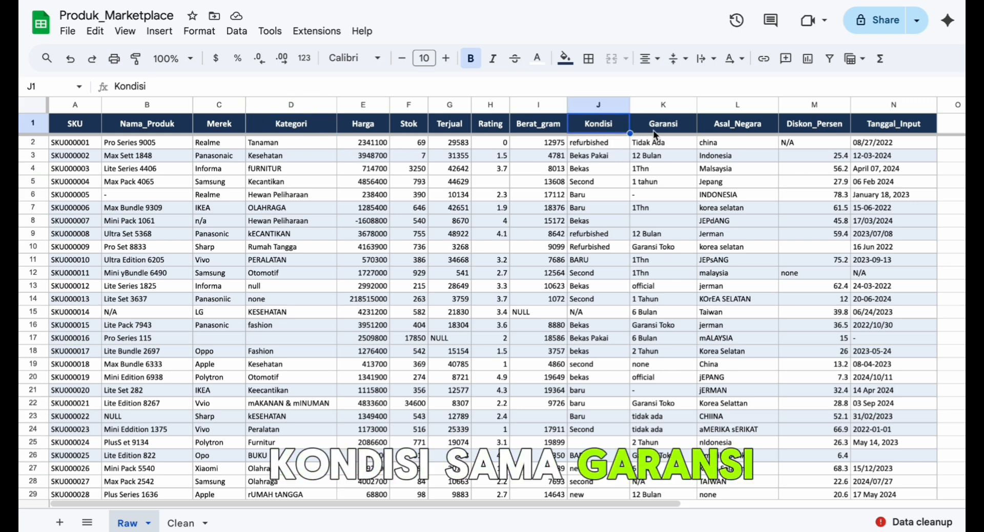
{"action": "left_click", "coordinate": [655, 135]}
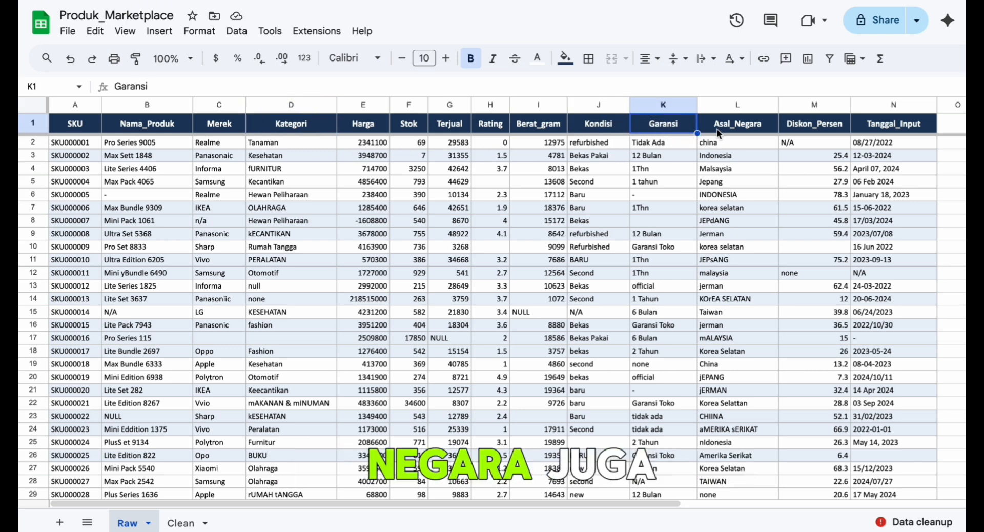
{"action": "left_click", "coordinate": [753, 133]}
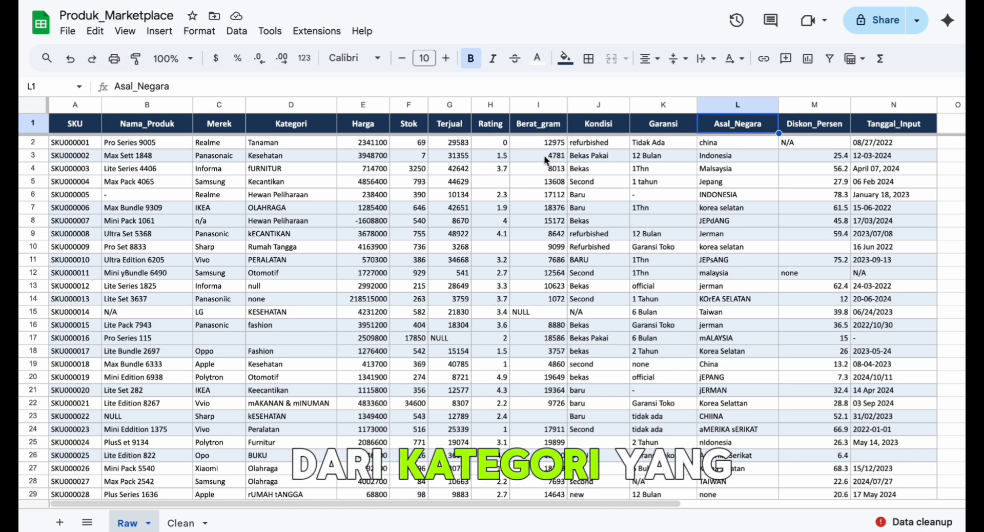
- Check the Kategori header and the Stok and Terjual columns, inspecting the none cell in F31 and the NULL cell in G17
{"action": "left_click", "coordinate": [317, 131]}
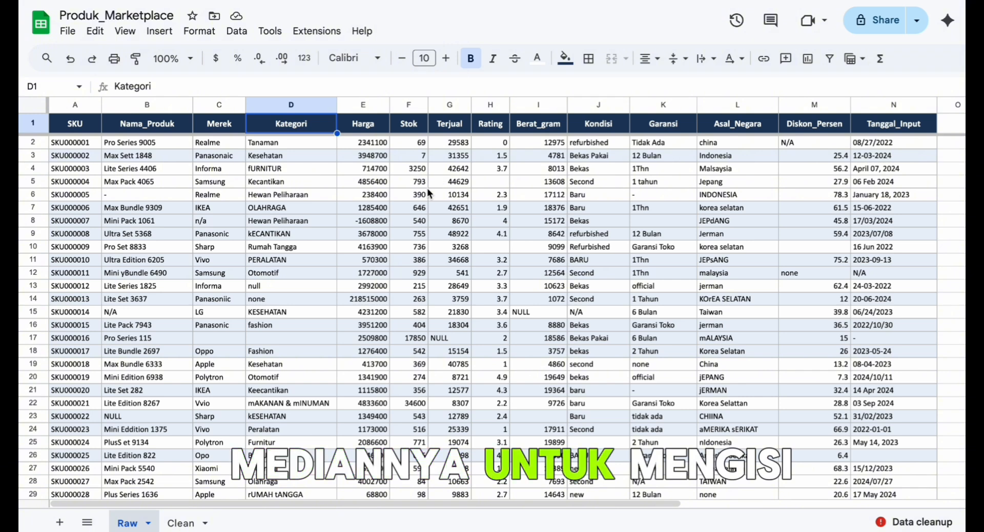
{"action": "left_click", "coordinate": [422, 140]}
{"action": "left_click", "coordinate": [444, 145]}
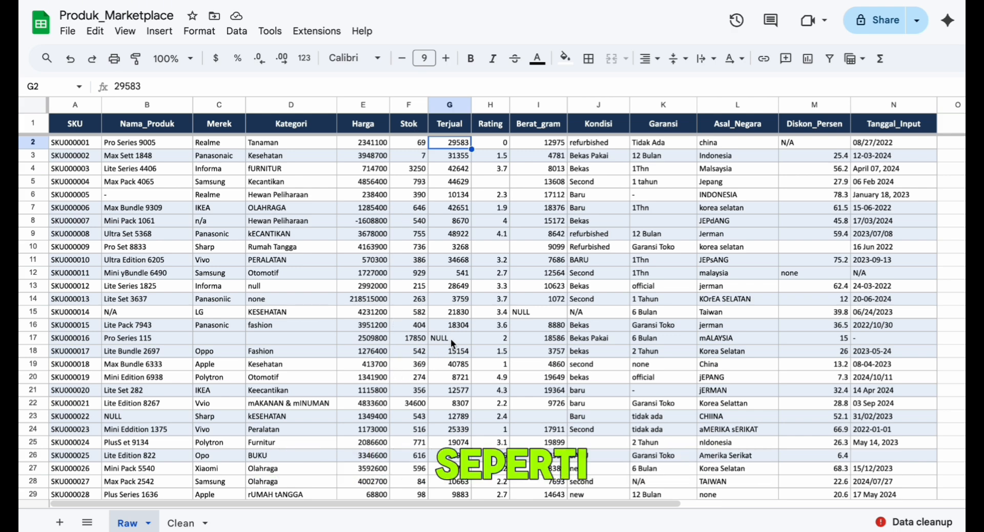
{"action": "scroll", "coordinate": [423, 357], "scroll_direction": "down", "scroll_amount": 3}
{"action": "left_click", "coordinate": [416, 370]}
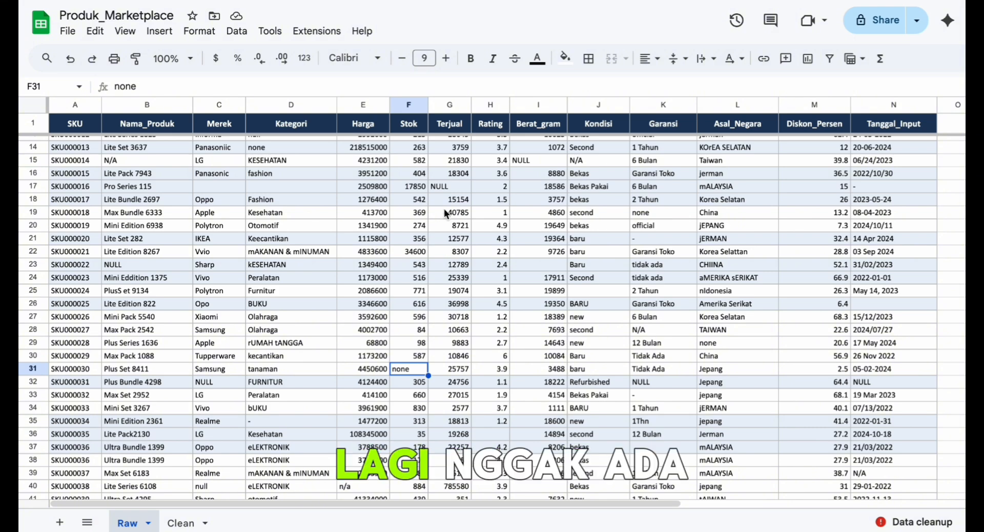
{"action": "left_click", "coordinate": [449, 186]}
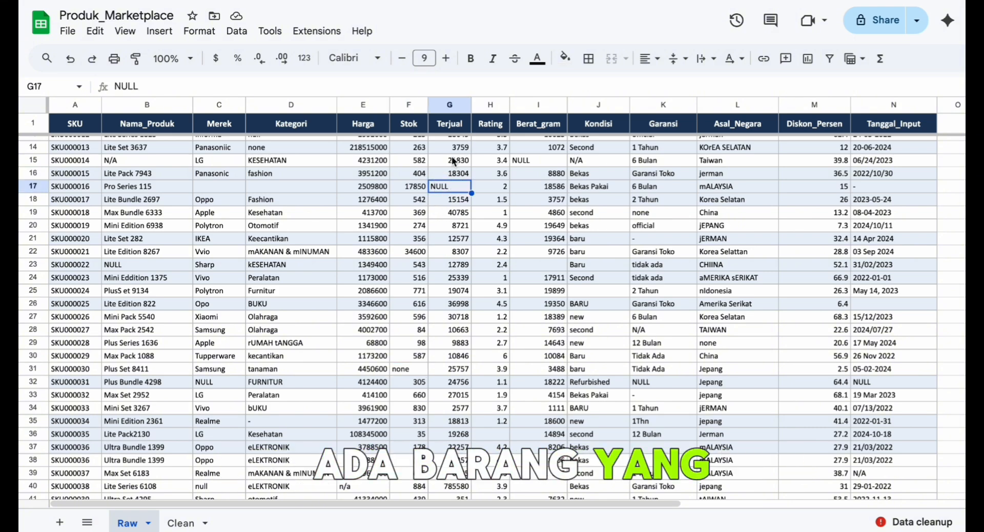
{"action": "scroll", "coordinate": [454, 160], "scroll_direction": "up", "scroll_amount": 4}
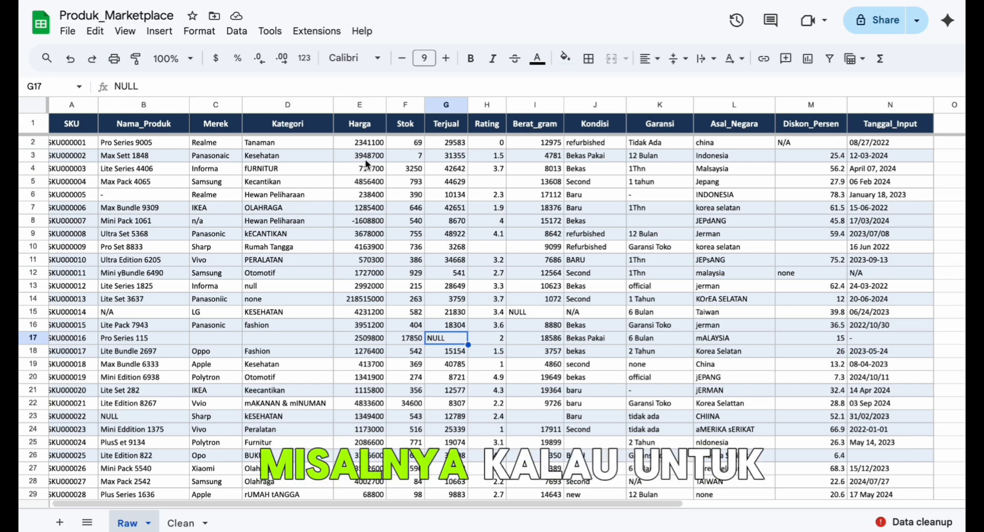
- Check the Harga and Berat_gram headers and look through the raw rows for missing or out-of-range numeric values
{"action": "left_click", "coordinate": [372, 125]}
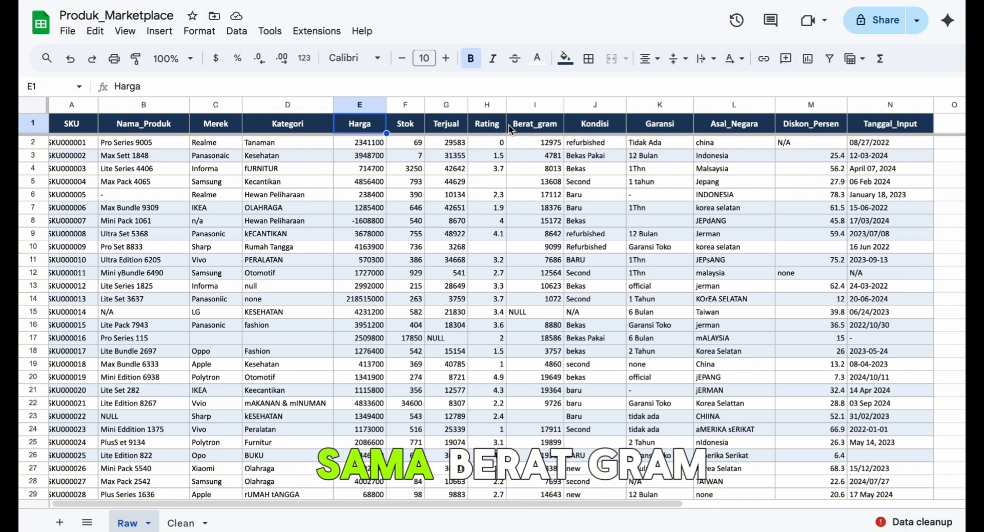
{"action": "left_click", "coordinate": [550, 125]}
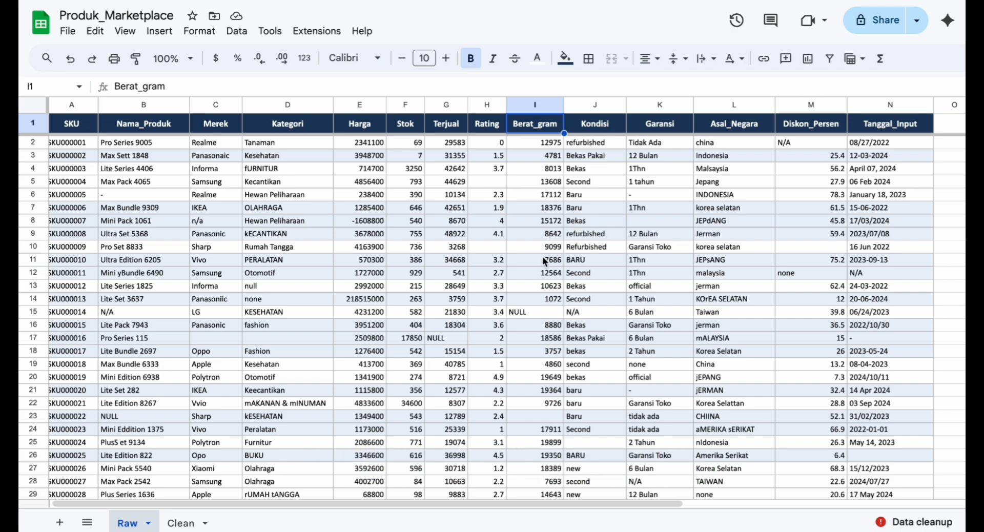
{"action": "scroll", "coordinate": [499, 297], "scroll_direction": "down", "scroll_amount": 5}
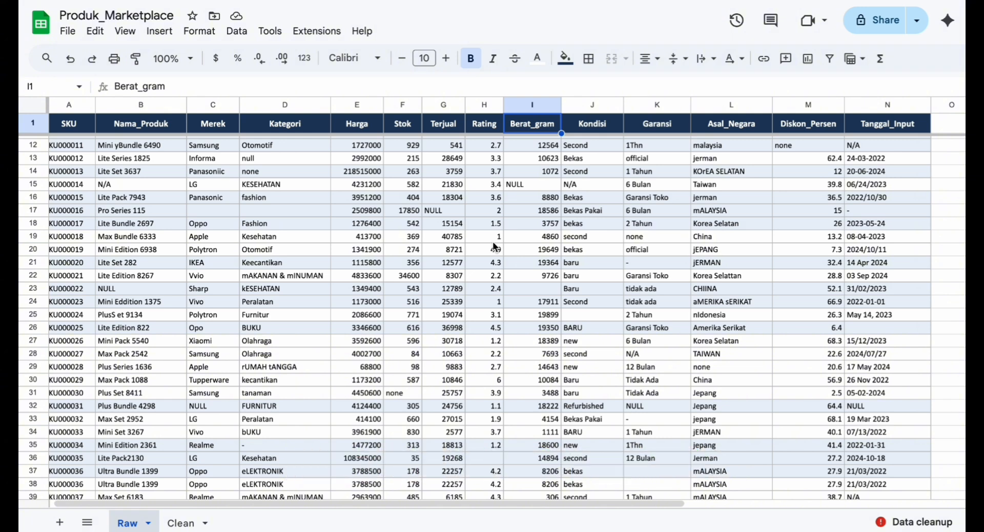
{"action": "scroll", "coordinate": [495, 246], "scroll_direction": "down", "scroll_amount": 3}
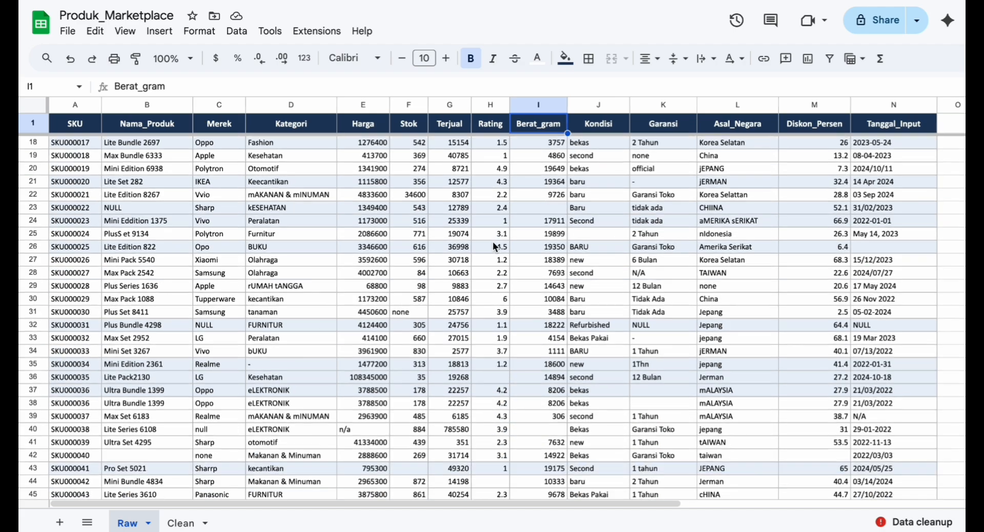
{"action": "scroll", "coordinate": [527, 284], "scroll_direction": "down", "scroll_amount": 8}
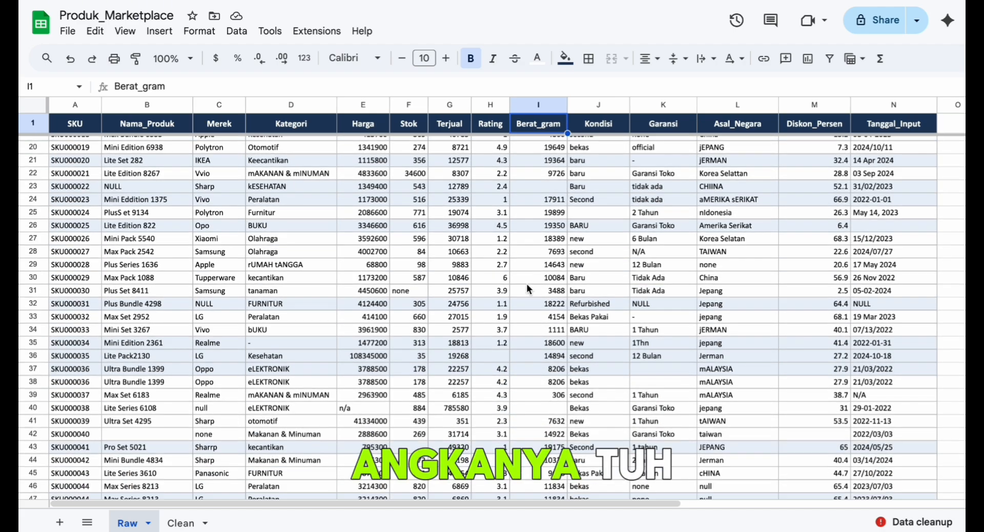
{"action": "scroll", "coordinate": [527, 284], "scroll_direction": "down", "scroll_amount": 13}
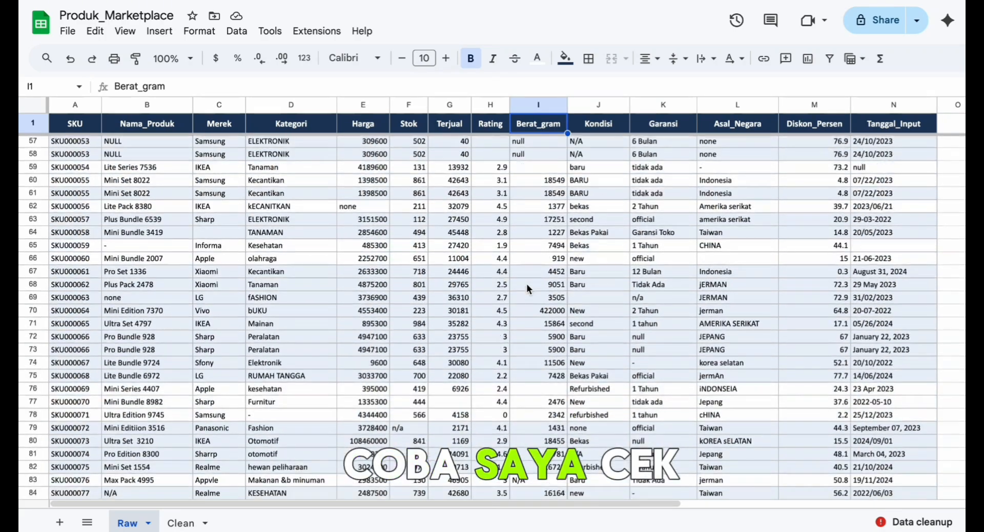
{"action": "scroll", "coordinate": [527, 284], "scroll_direction": "down", "scroll_amount": 18}
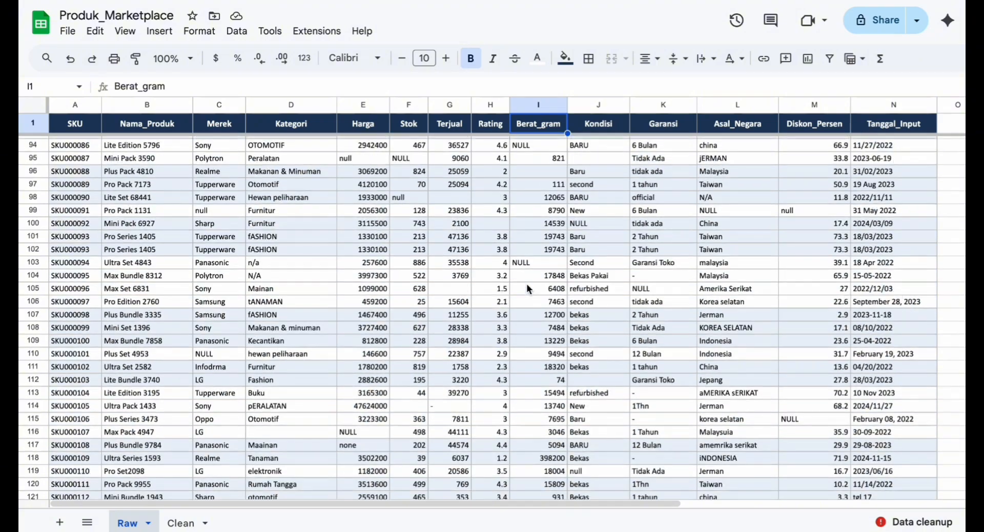
{"action": "scroll", "coordinate": [527, 289], "scroll_direction": "down", "scroll_amount": 4}
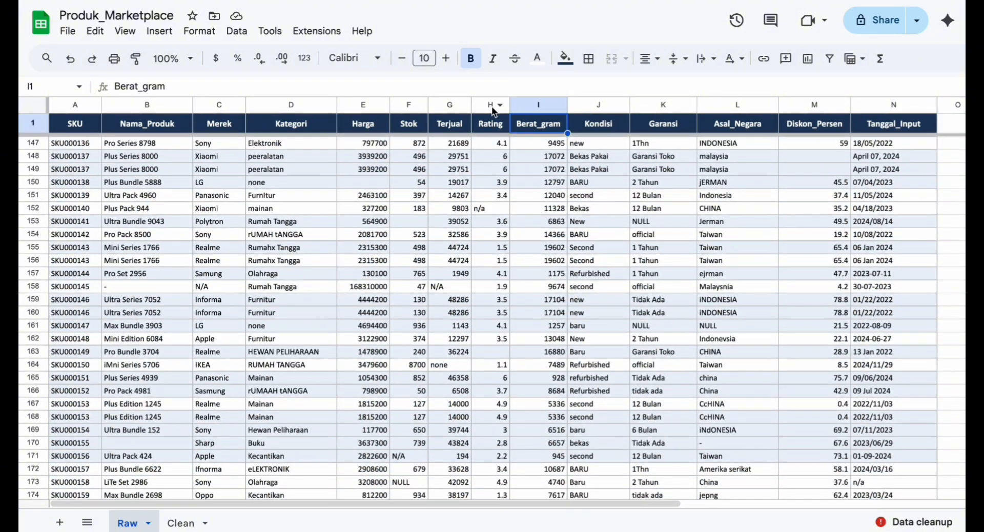
- Examine the distinct values in the Rating column with a temporary filter on the raw data, and remove that filter
{"action": "left_click", "coordinate": [491, 124]}
{"action": "left_click", "coordinate": [829, 58]}
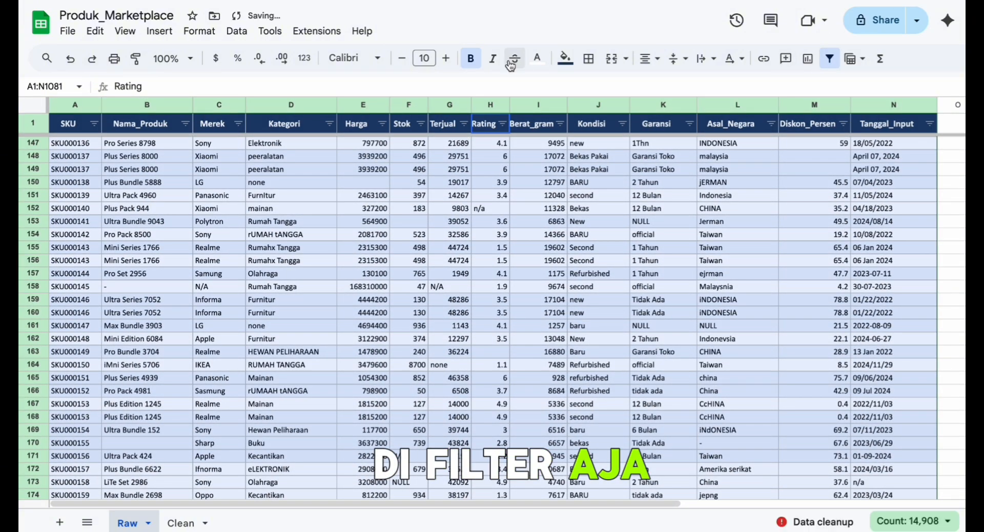
{"action": "left_click", "coordinate": [502, 123]}
{"action": "scroll", "coordinate": [425, 396], "scroll_direction": "down", "scroll_amount": 10}
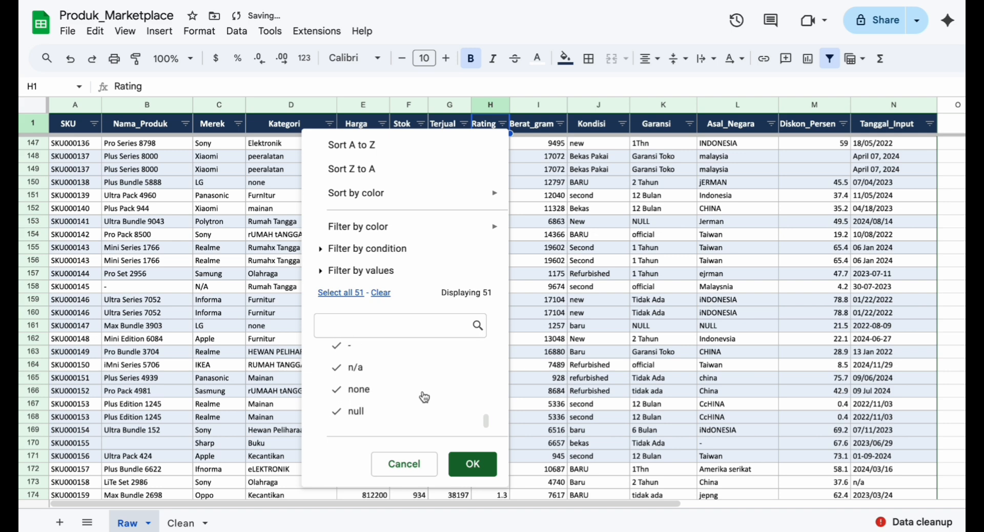
{"action": "scroll", "coordinate": [424, 396], "scroll_direction": "up", "scroll_amount": 3}
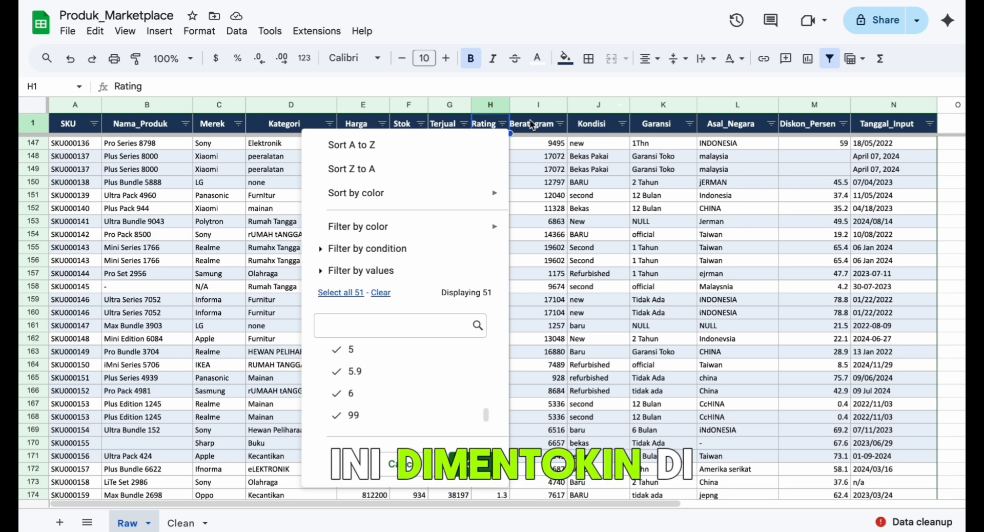
{"action": "left_click", "coordinate": [527, 146]}
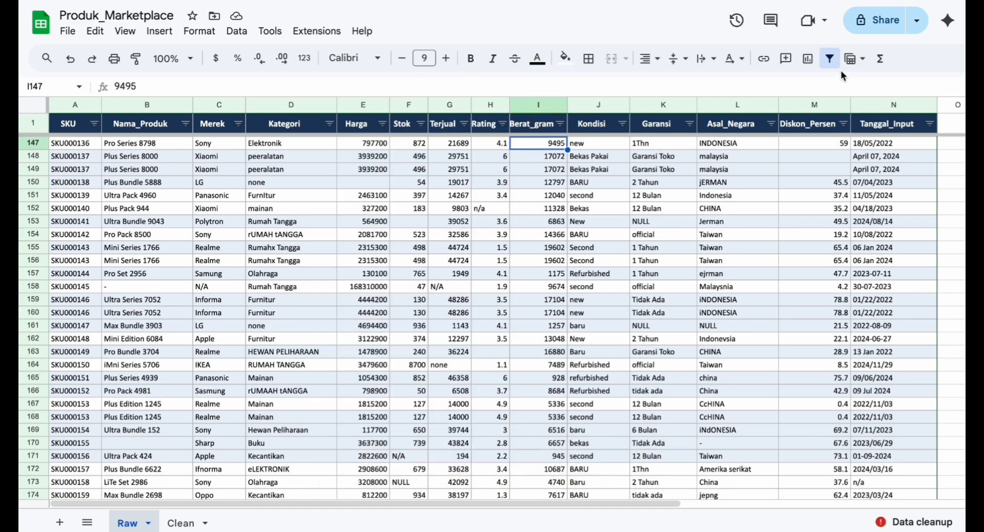
{"action": "left_click", "coordinate": [829, 58]}
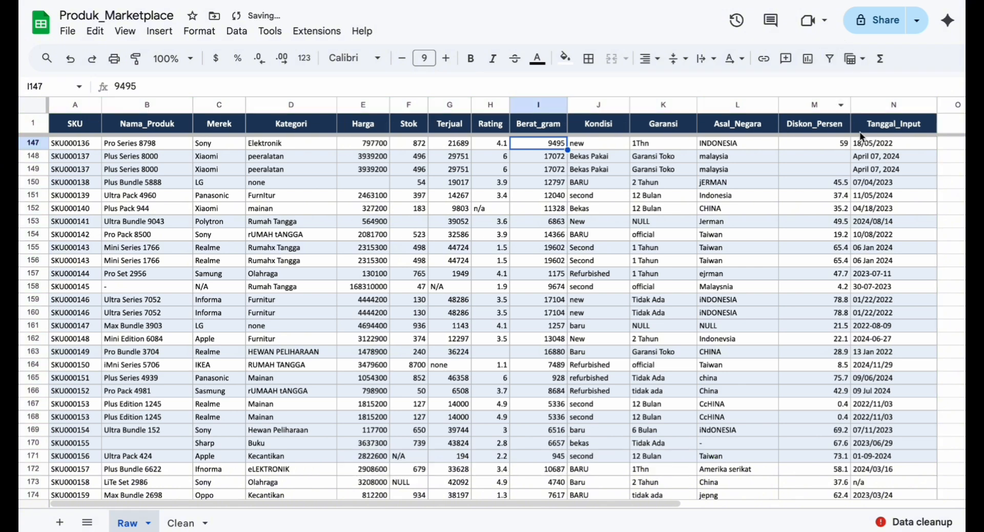
- Select the whole Tanggal_Input column and inspect the date format in cell N151
{"action": "left_click", "coordinate": [869, 152]}
{"action": "left_click", "coordinate": [876, 105]}
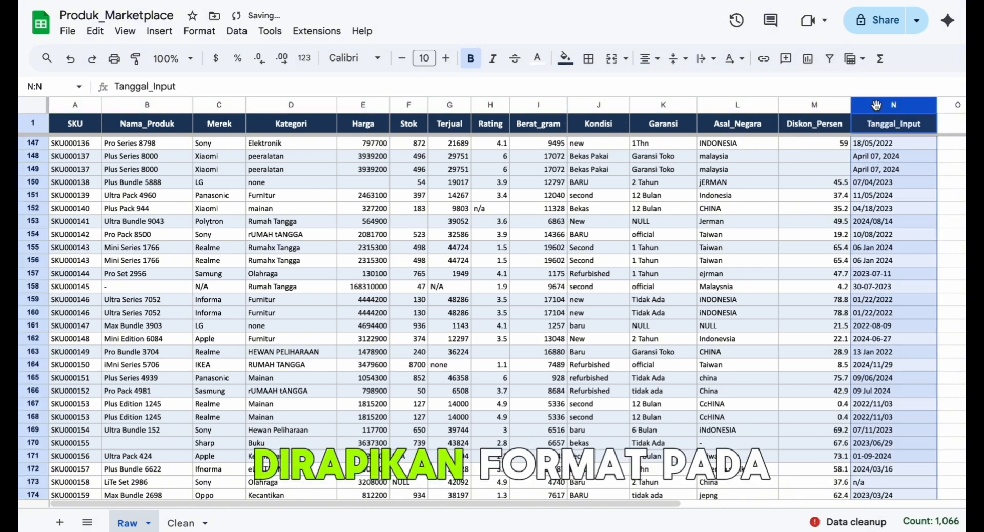
{"action": "left_click", "coordinate": [891, 195]}
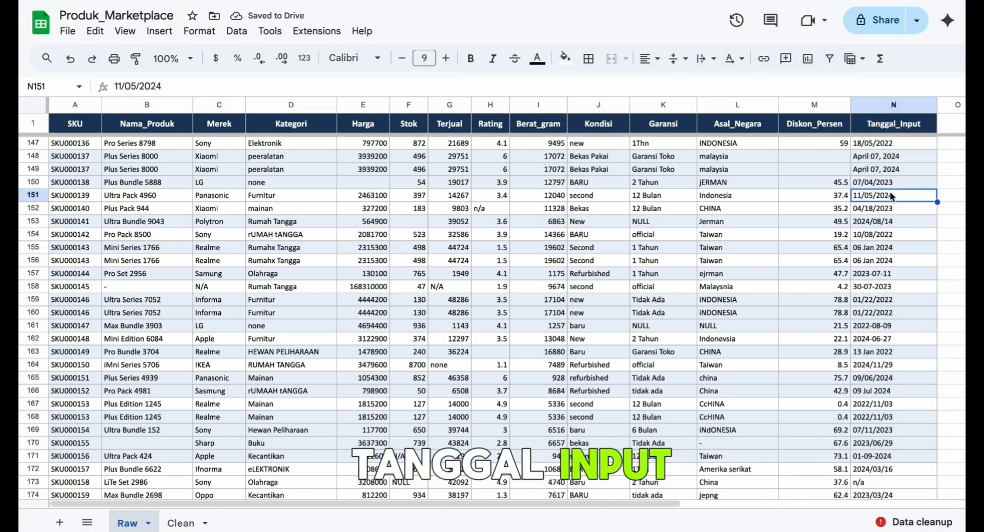
- Switch to the Clean sheet and look through its standardized product rows, checking the SKU column and cell L5
{"action": "left_click", "coordinate": [189, 522]}
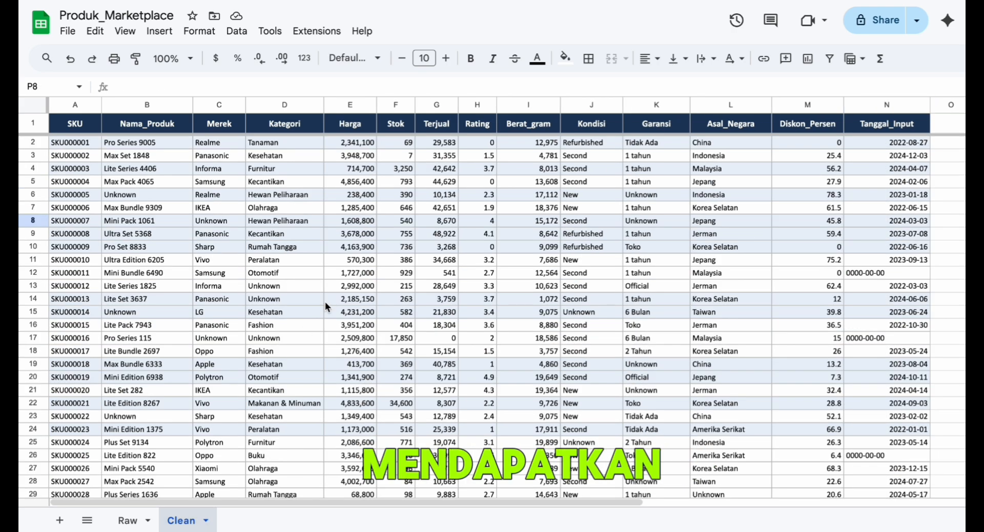
{"action": "scroll", "coordinate": [325, 302], "scroll_direction": "down", "scroll_amount": 1}
{"action": "scroll", "coordinate": [325, 301], "scroll_direction": "up", "scroll_amount": 1}
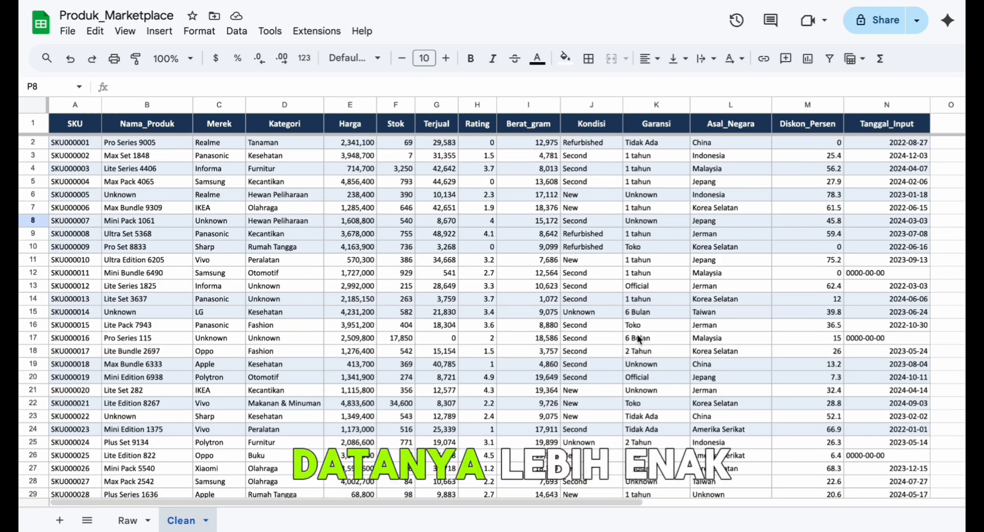
{"action": "scroll", "coordinate": [638, 338], "scroll_direction": "down", "scroll_amount": 10}
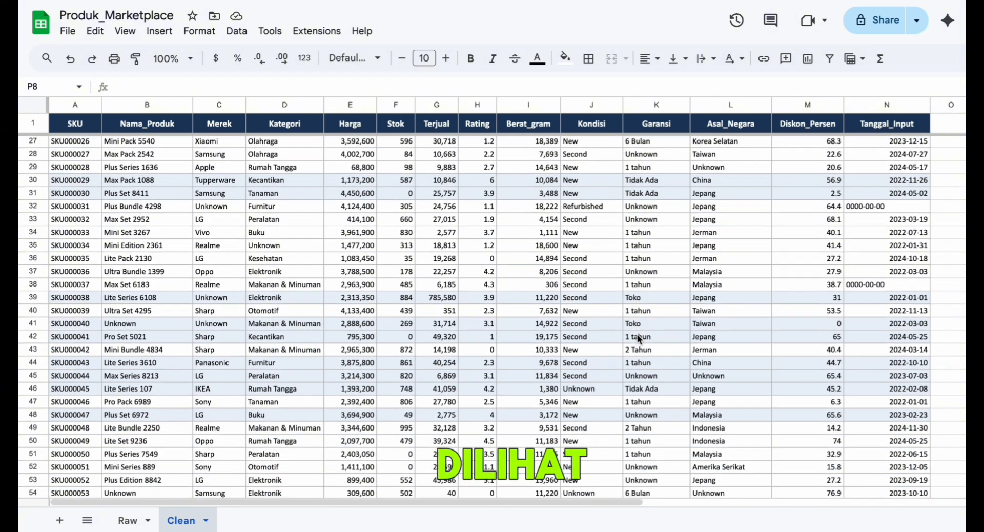
{"action": "scroll", "coordinate": [638, 335], "scroll_direction": "down", "scroll_amount": 7}
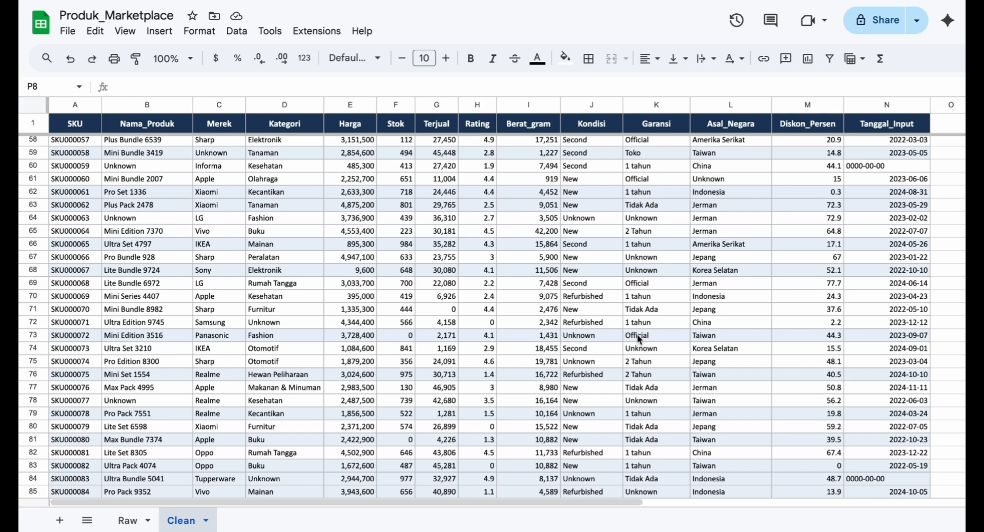
{"action": "scroll", "coordinate": [638, 334], "scroll_direction": "up", "scroll_amount": 10}
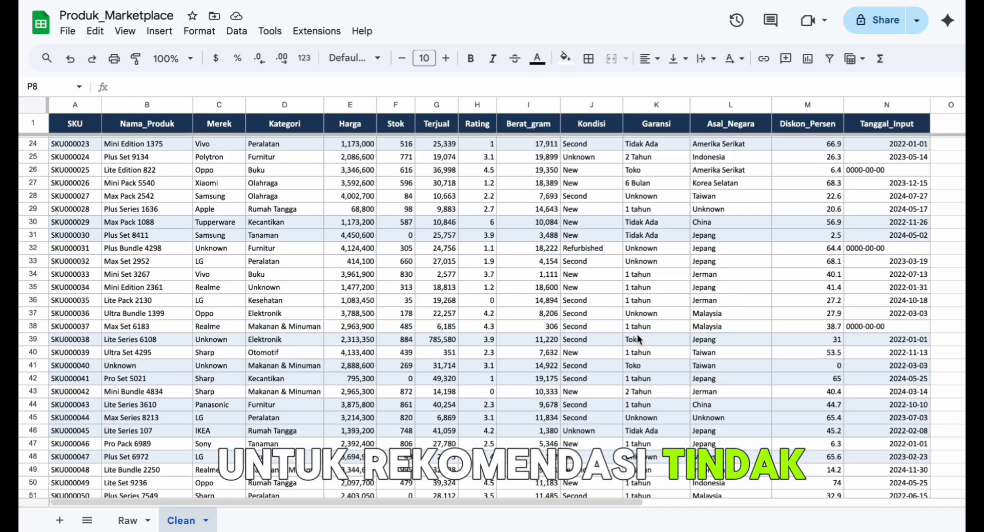
{"action": "scroll", "coordinate": [637, 334], "scroll_direction": "up", "scroll_amount": 7}
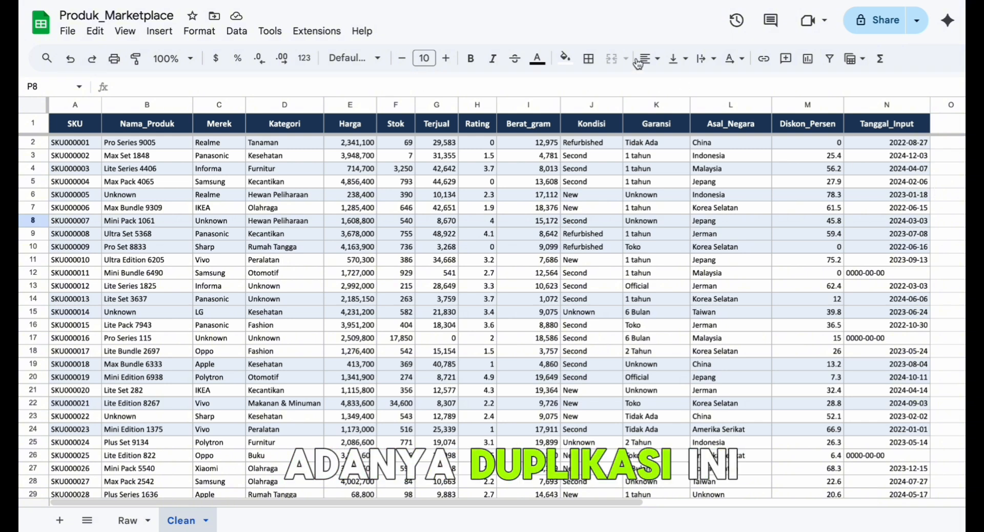
{"action": "left_click", "coordinate": [67, 108]}
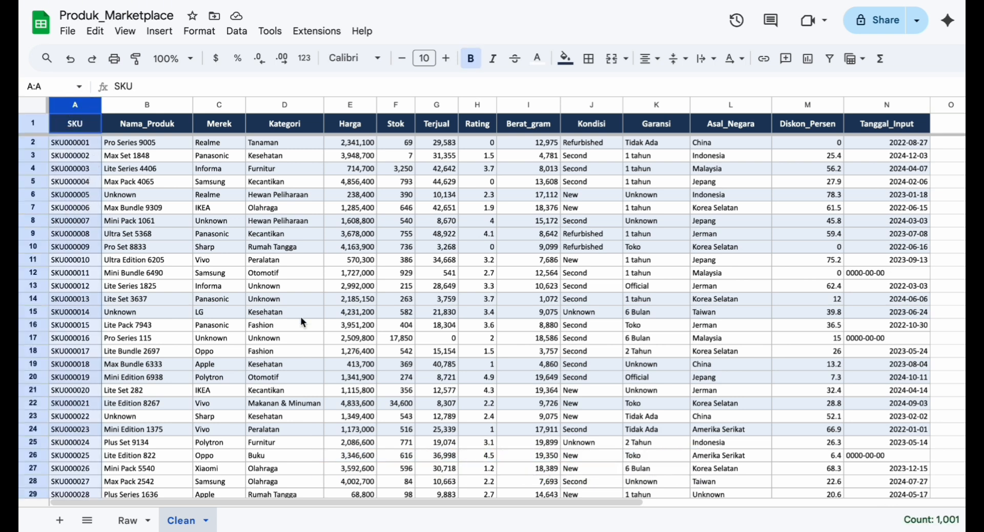
{"action": "left_click", "coordinate": [713, 180]}
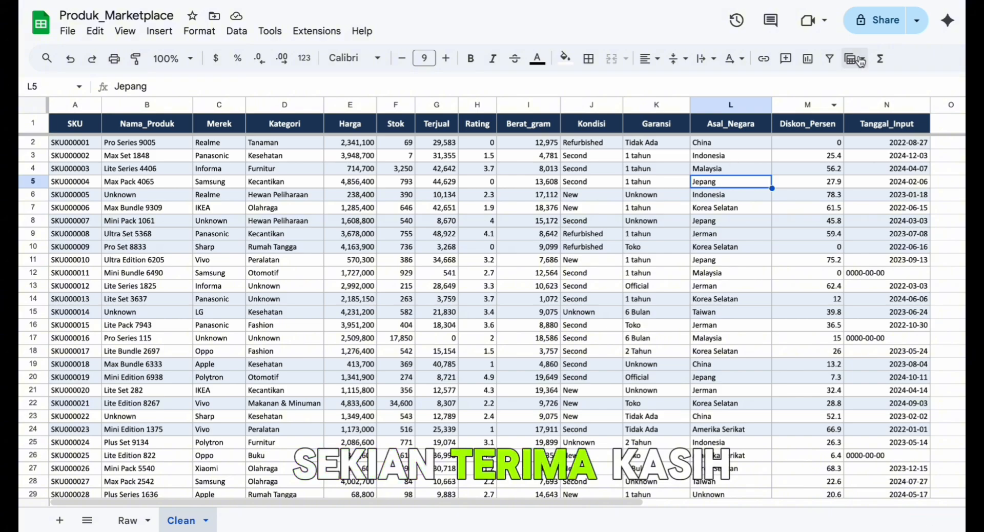